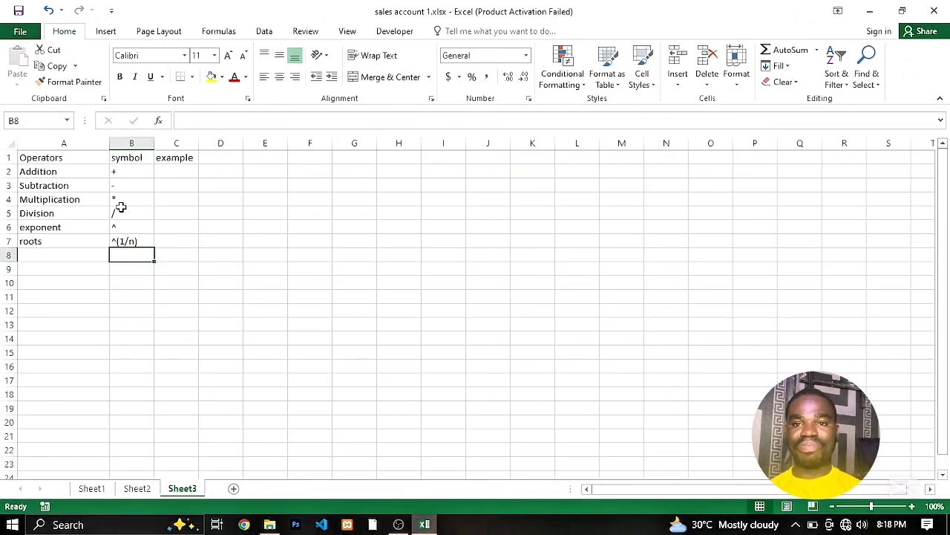
- Enter the formula =2+3 in cell C2 as the example for the Addition operator
click(178, 168)
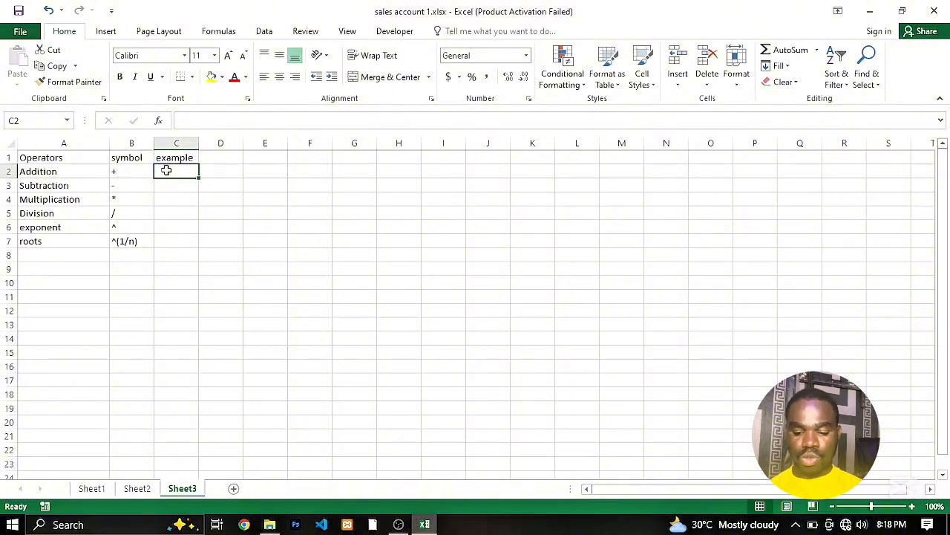
text(=)
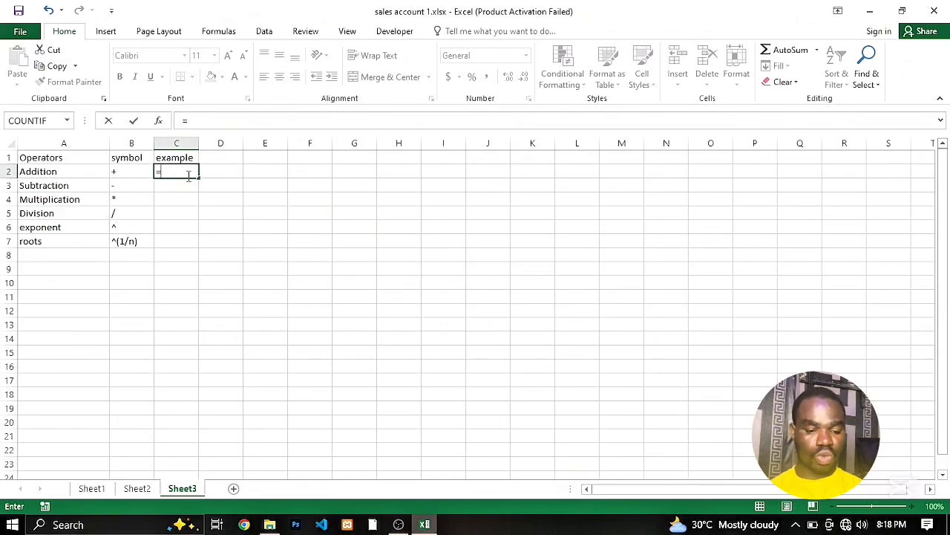
text(2)
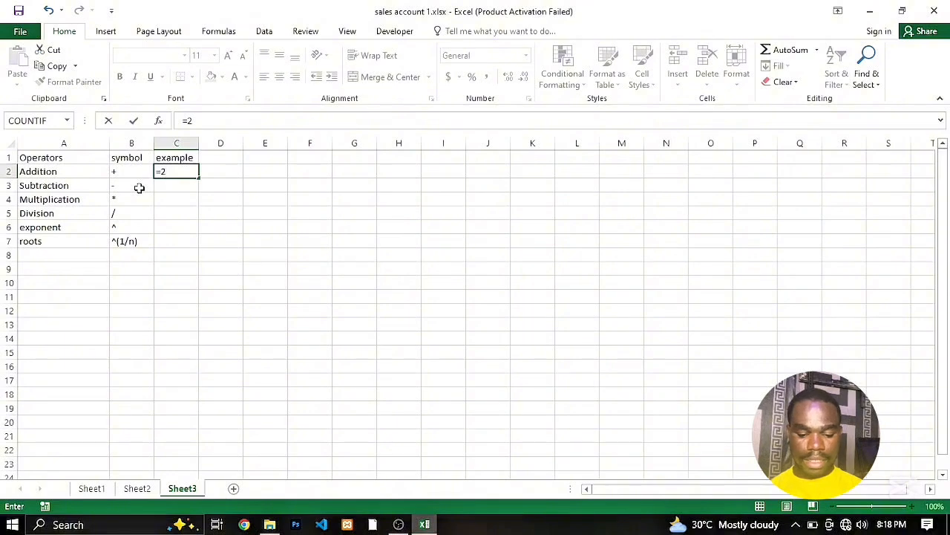
text(+)
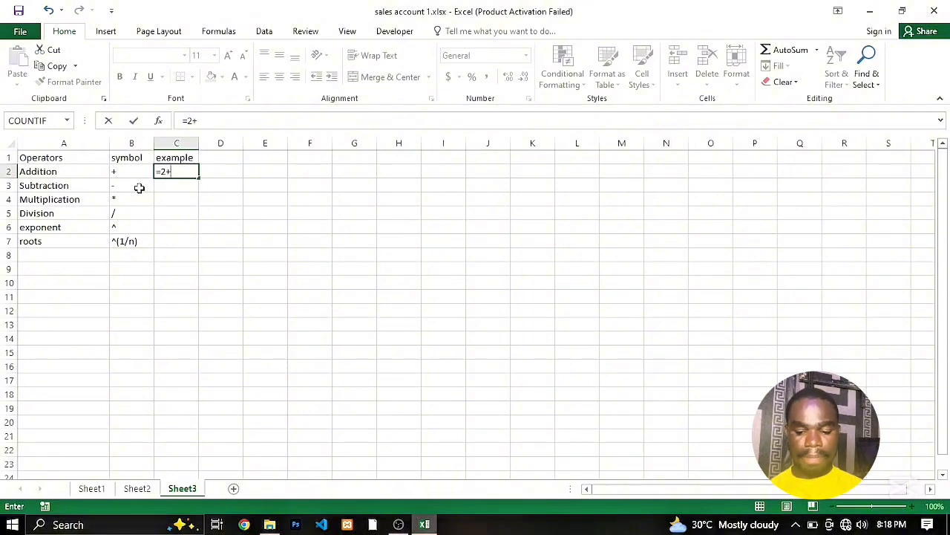
text(3)
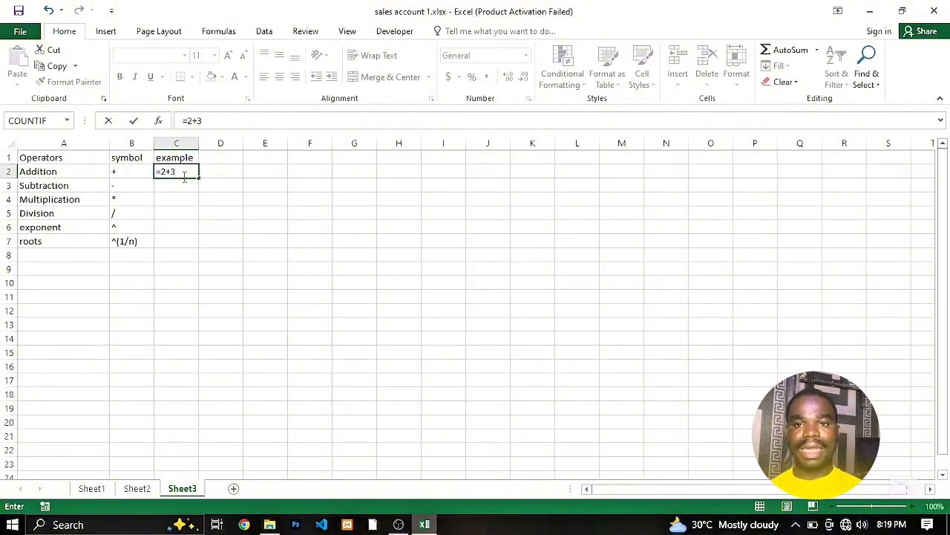
key(Return)
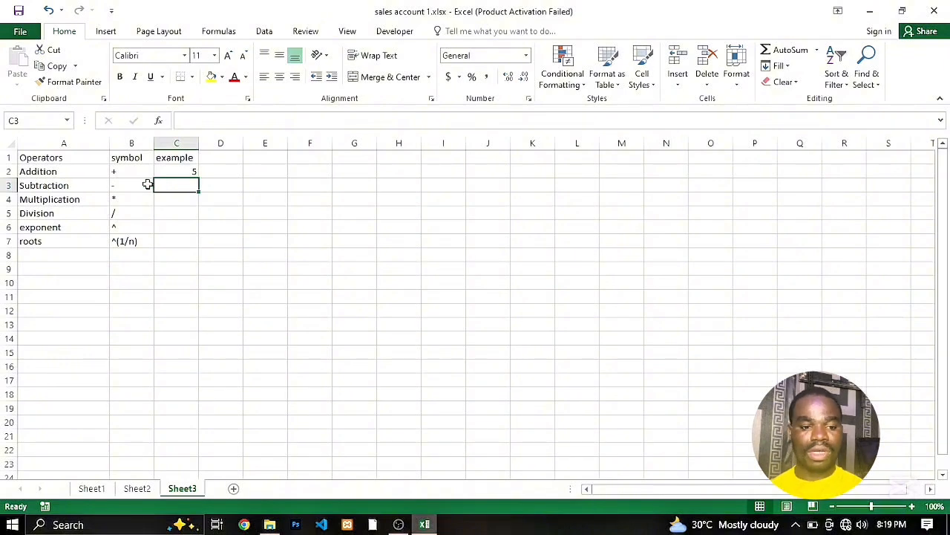
- Enter the formula =3-1 in cell C3 as the example for the Subtraction operator
double_click(159, 187)
text(=3)
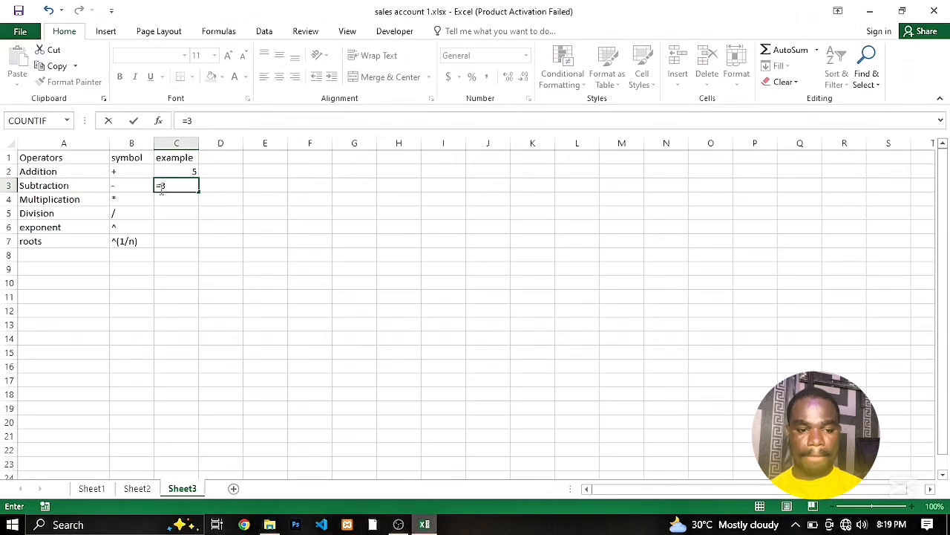
text(_1)
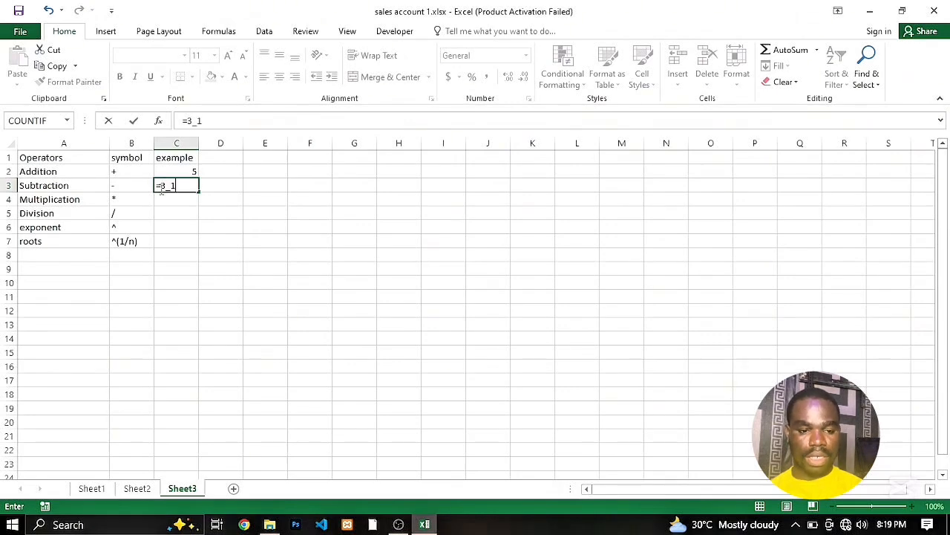
key(BackSpace)
key(BackSpace)
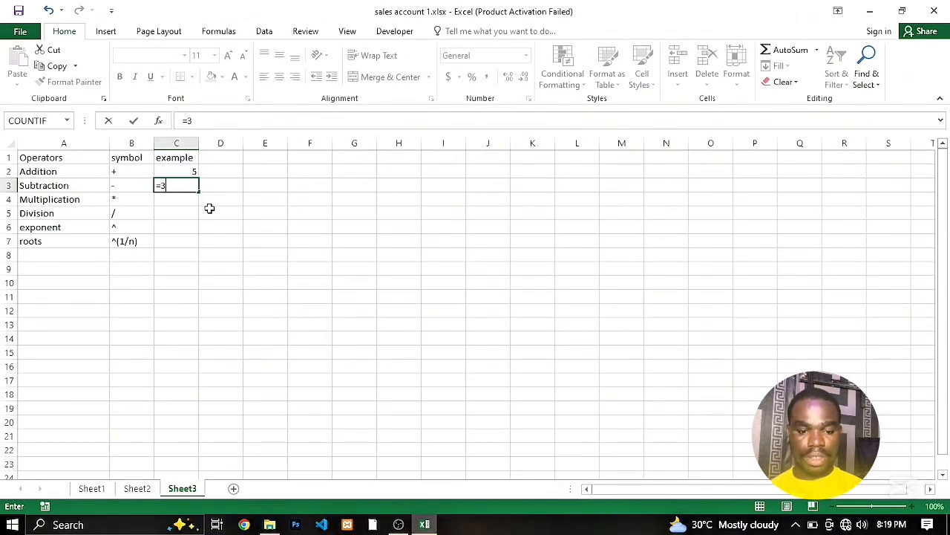
text(-1)
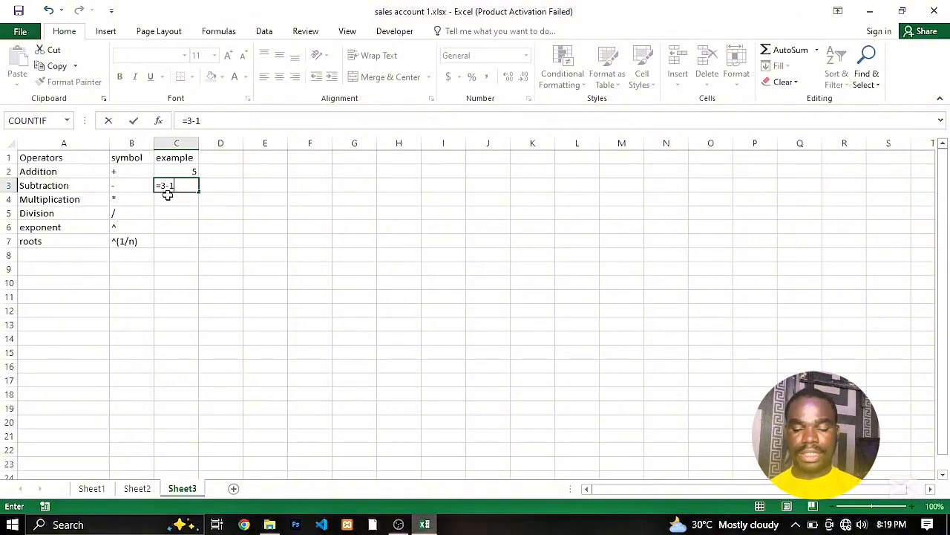
key(Return)
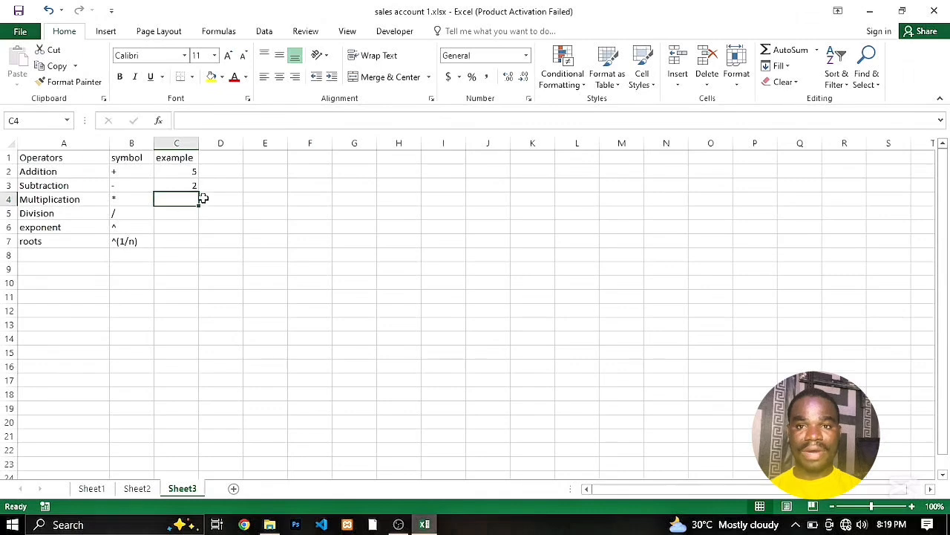
- Enter the formula =3*3 in cell C4 as the example for the Multiplication operator
click(164, 213)
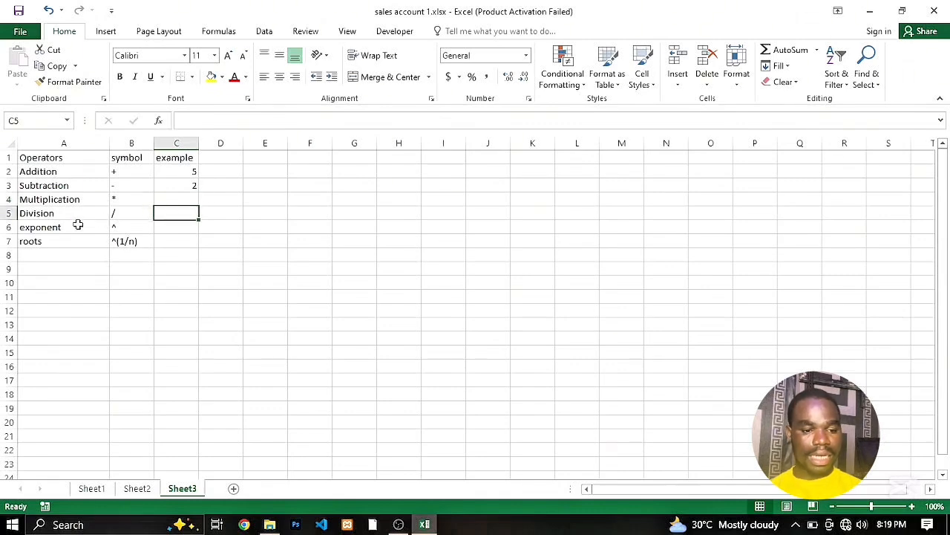
click(171, 201)
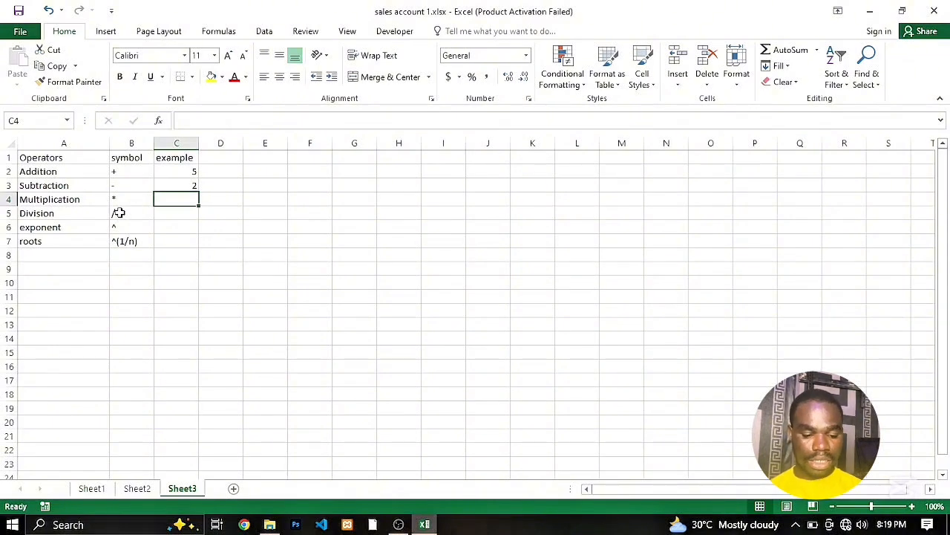
text(=3)
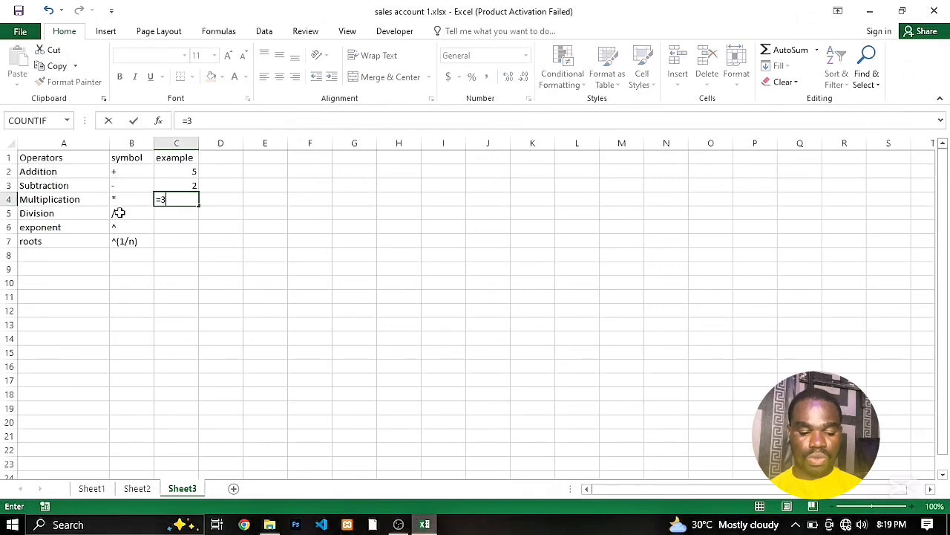
text(*)
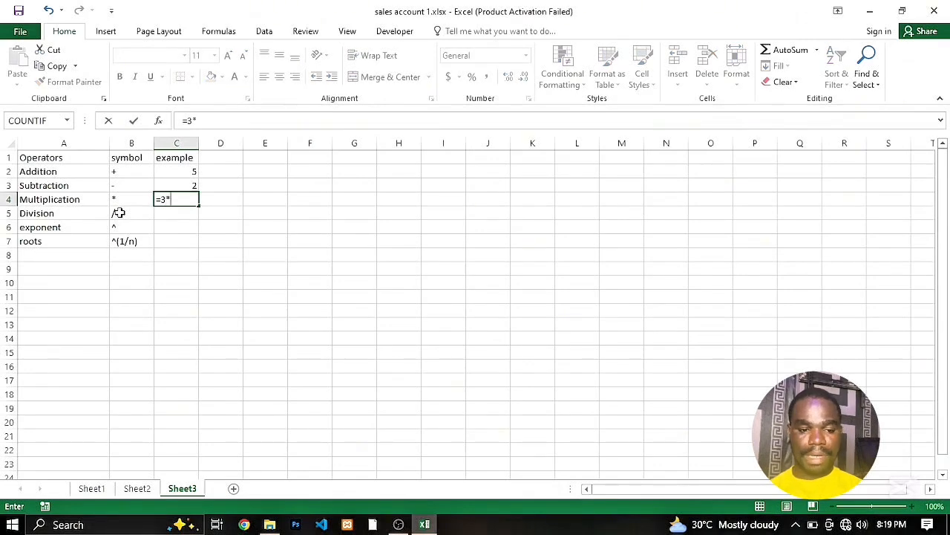
text(3)
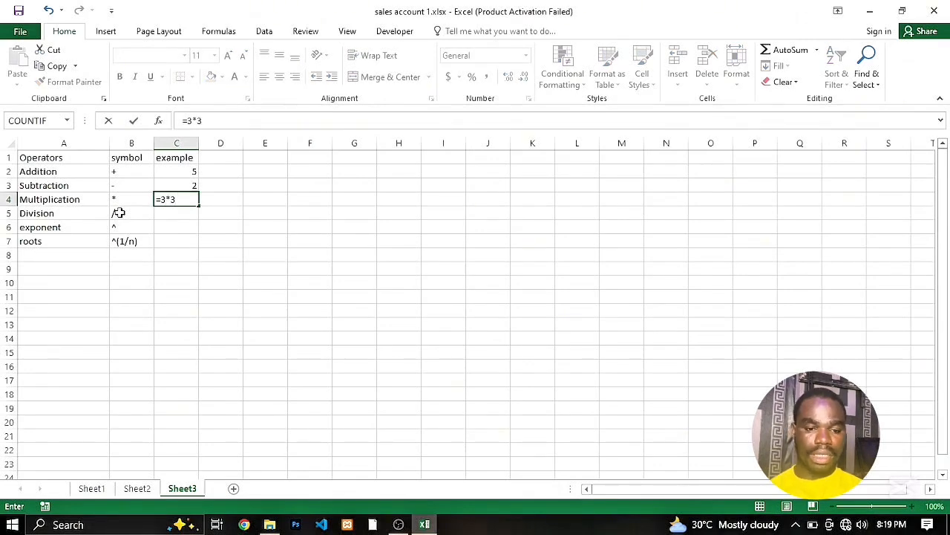
key(Return)
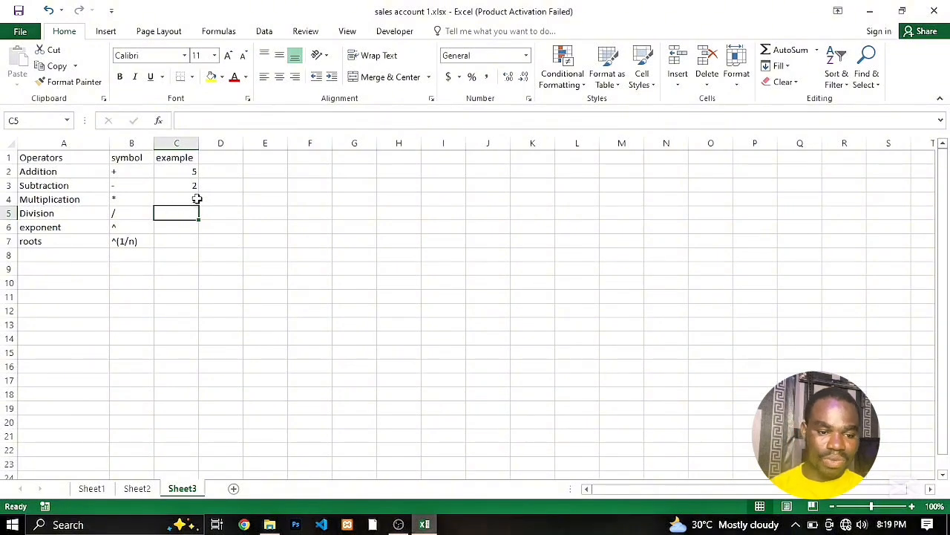
- Enter the formula =5/1 in cell C5 as the example for the Division operator
text(=)
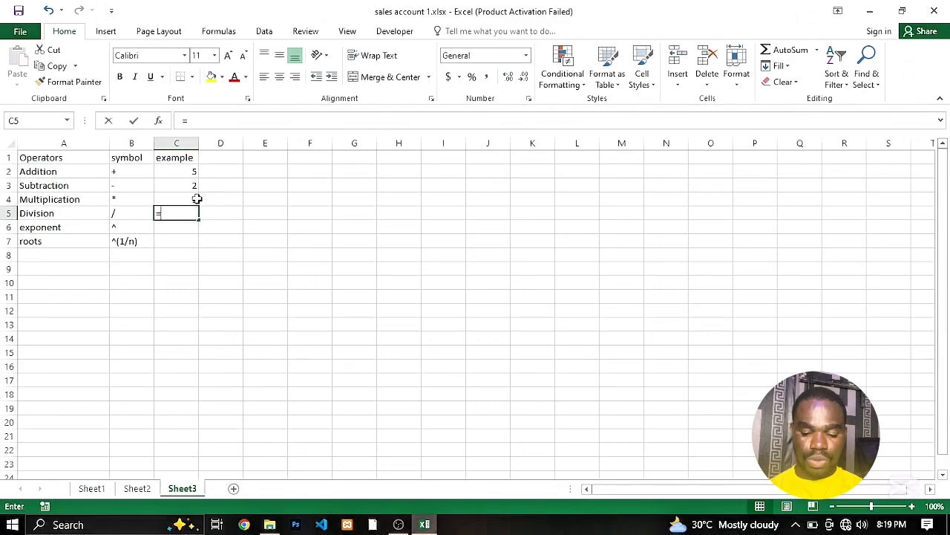
text(5/)
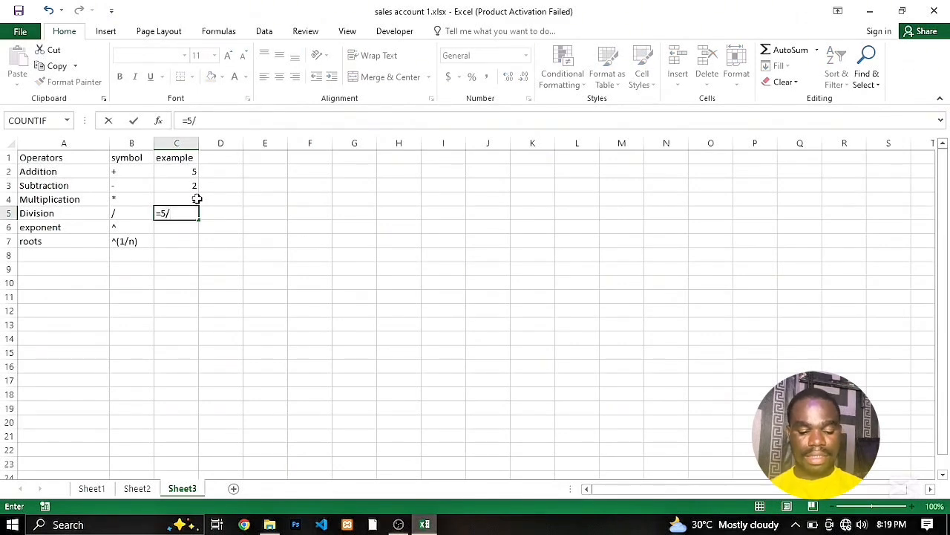
text(1)
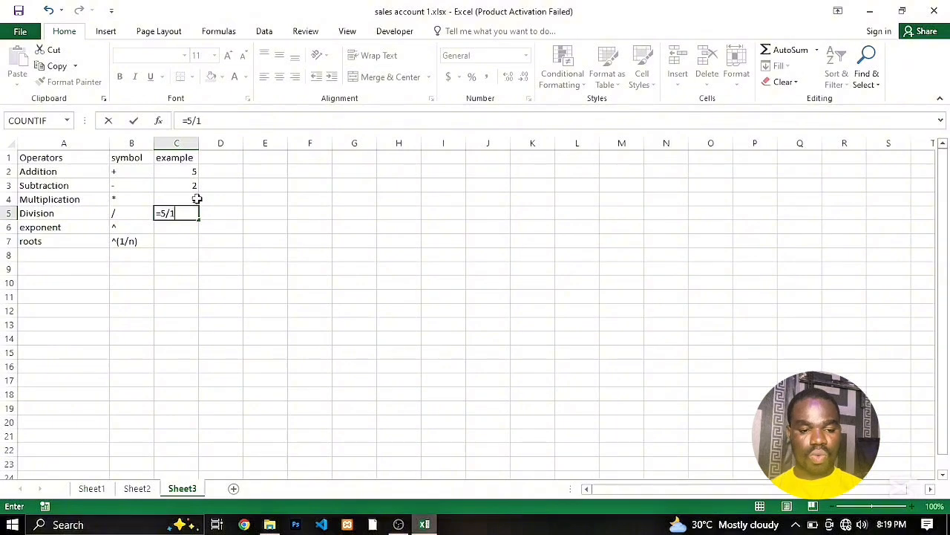
key(Return)
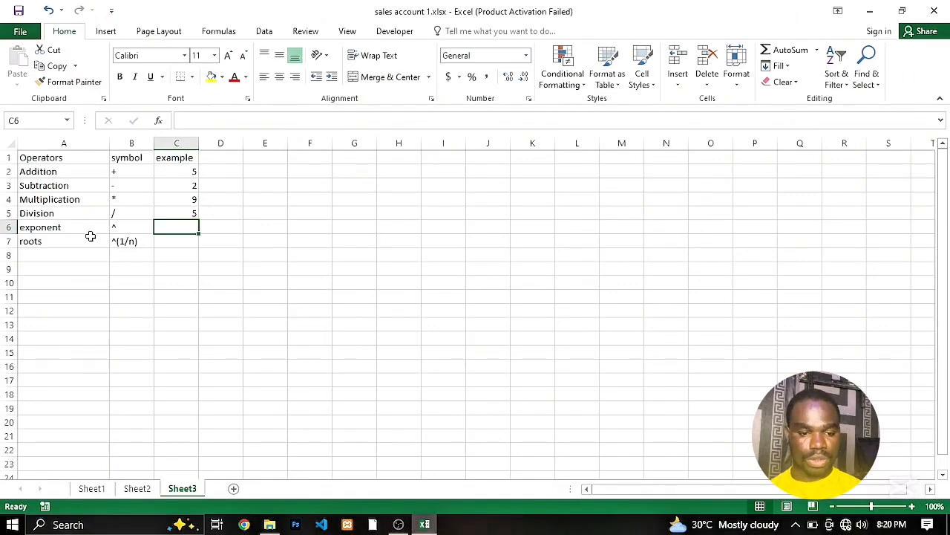
- Enter the formula =3^2 in cell C6 as the example for the exponent operator
text(=)
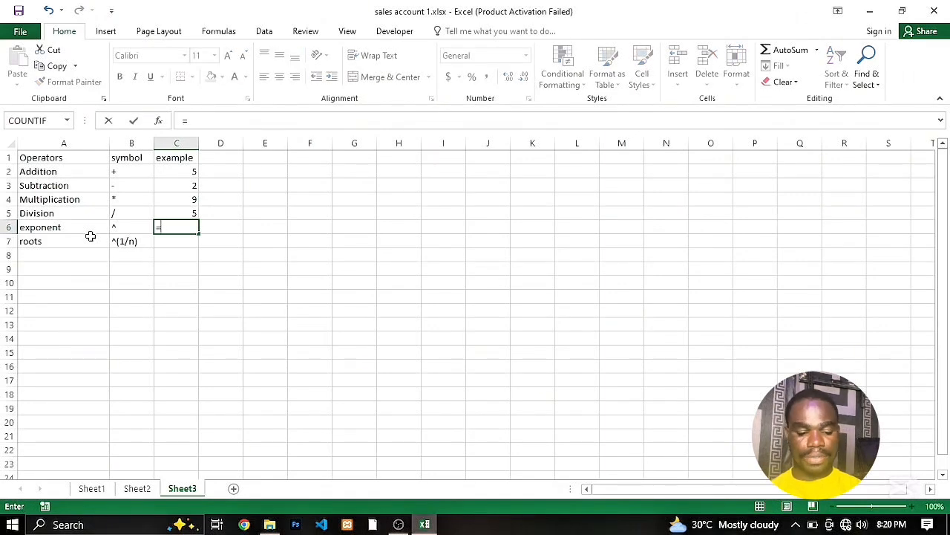
text(3)
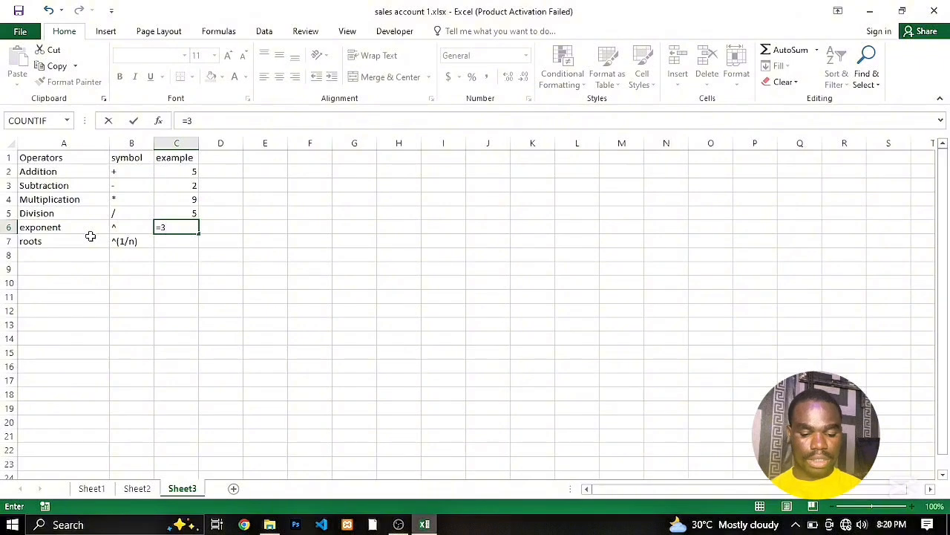
text(^2)
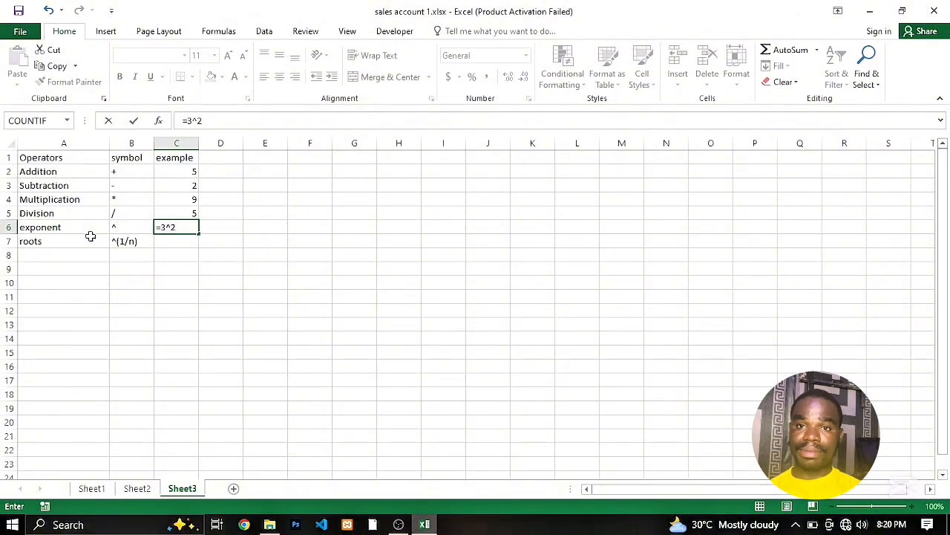
key(Return)
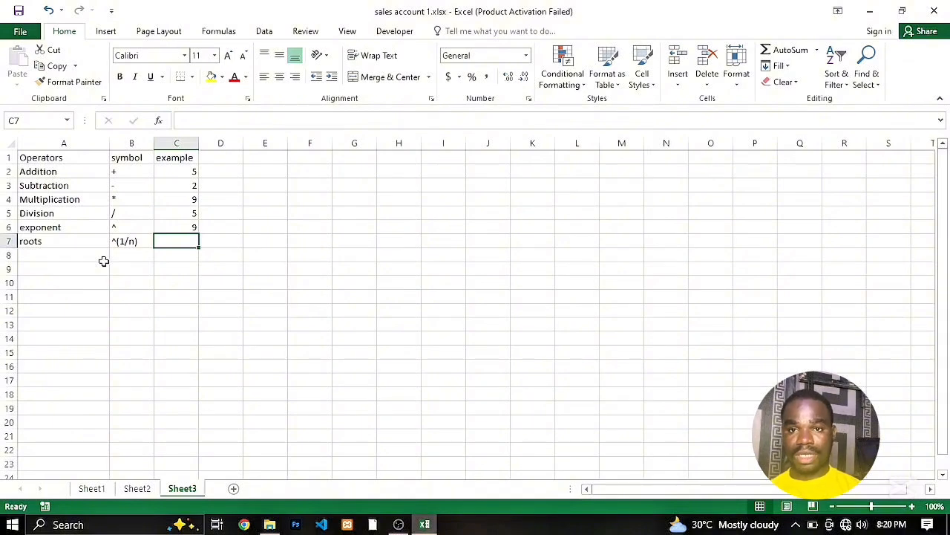
- Write the square-root formula =5^(1/2) in cell C7 as the example for the roots operator
double_click(176, 239)
text(4)
key(BackSpace)
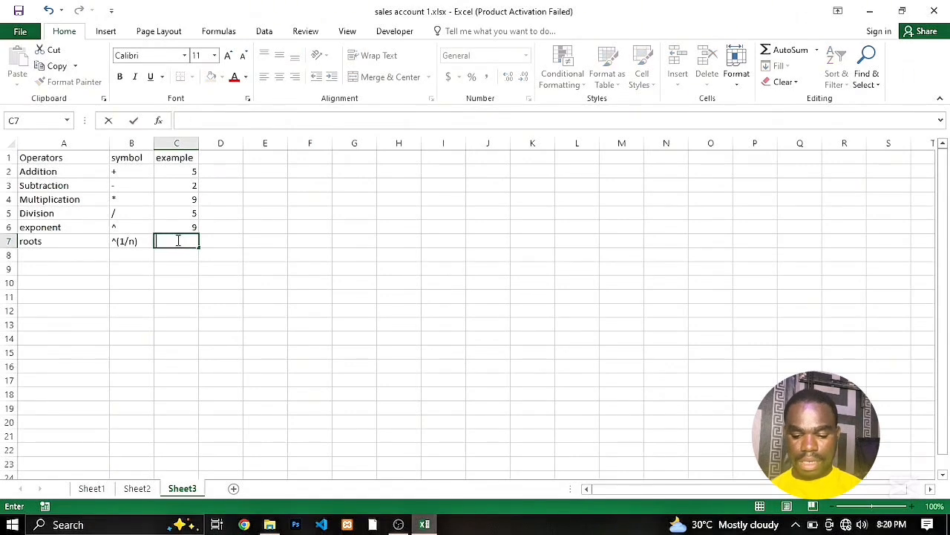
text(=)
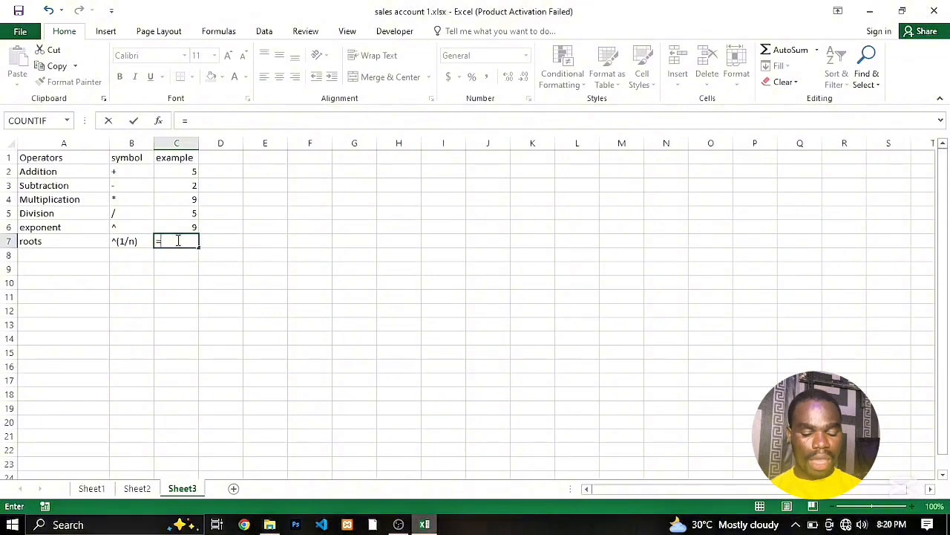
text(5)
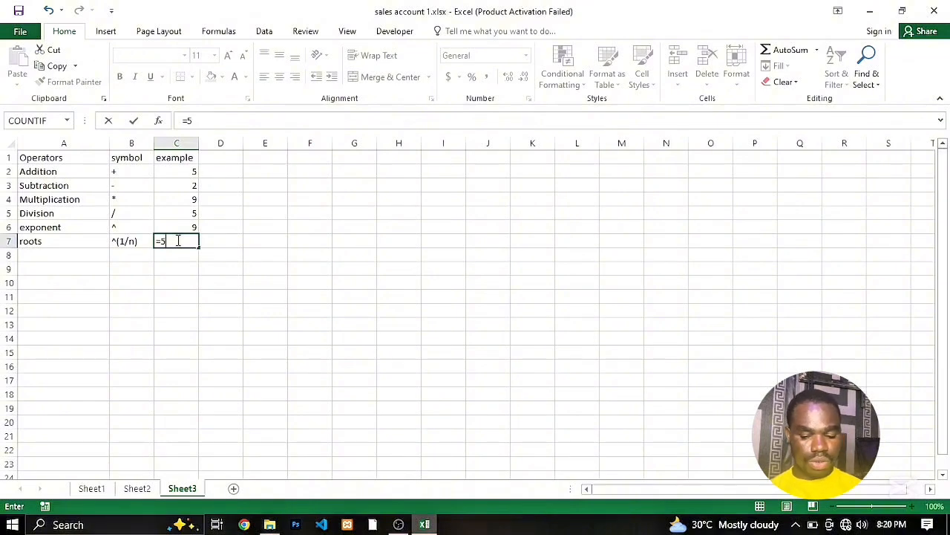
text(^)
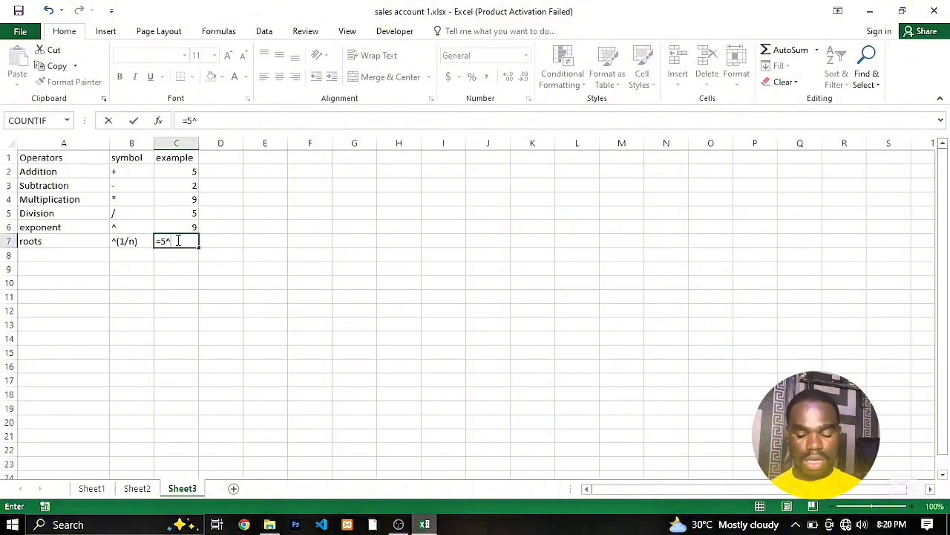
text(()
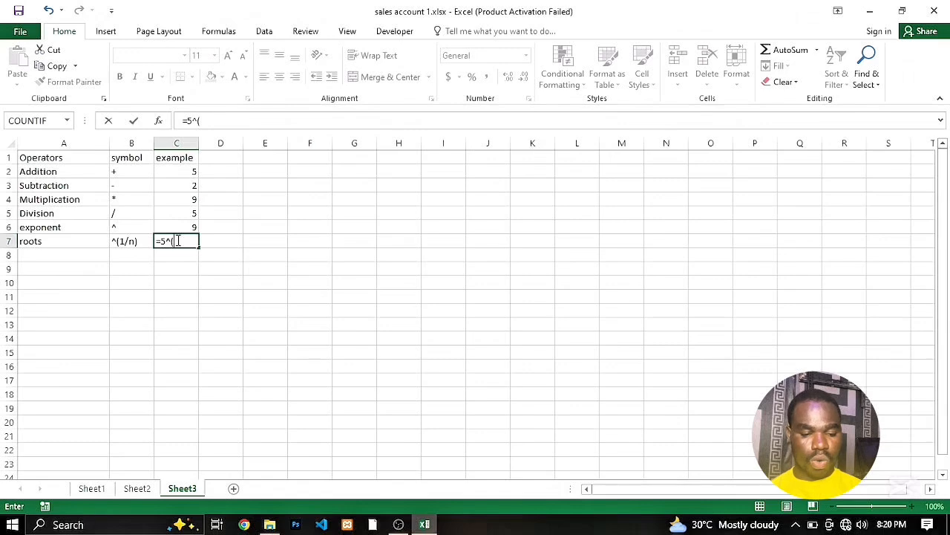
text(1)
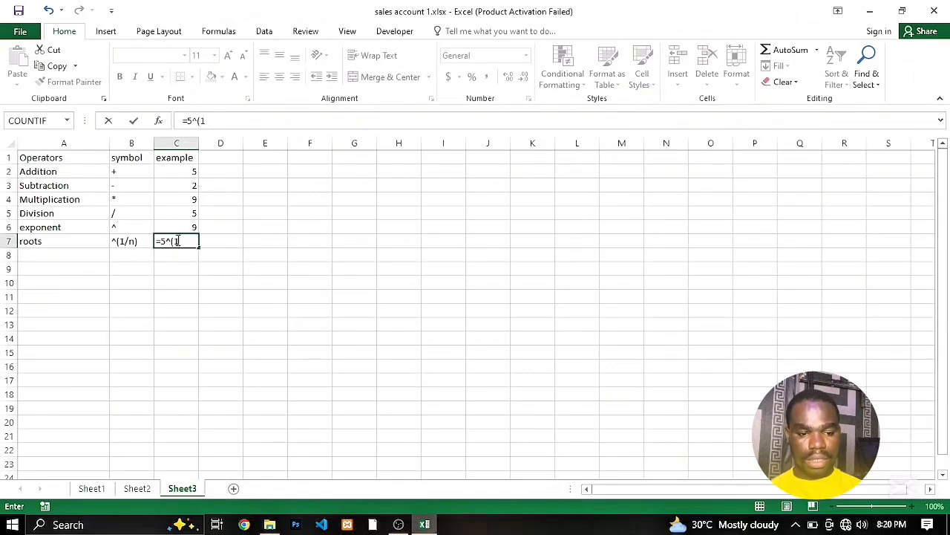
text(/)
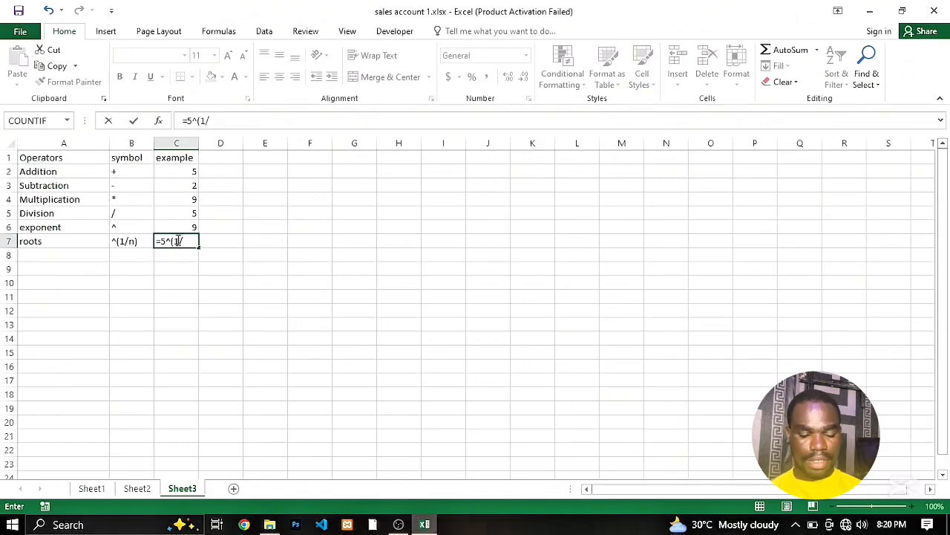
text(2)
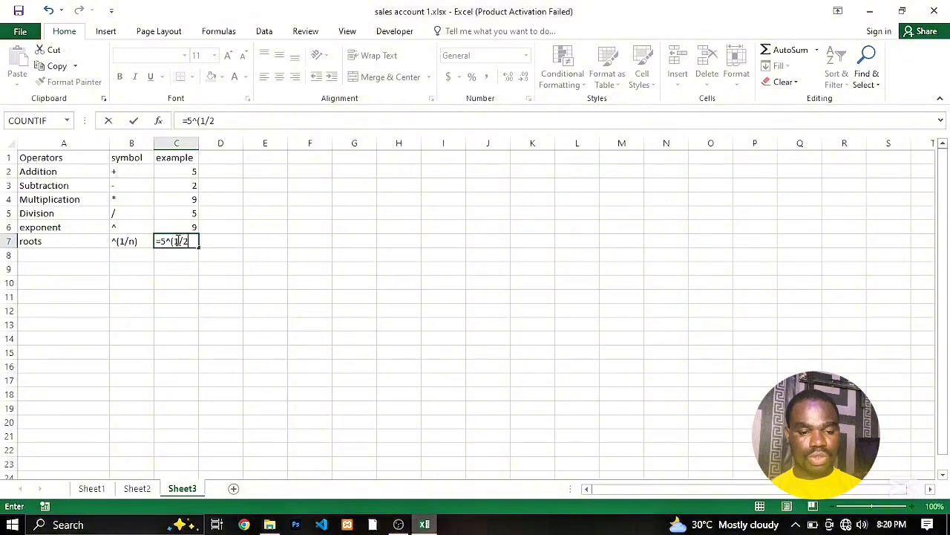
text())
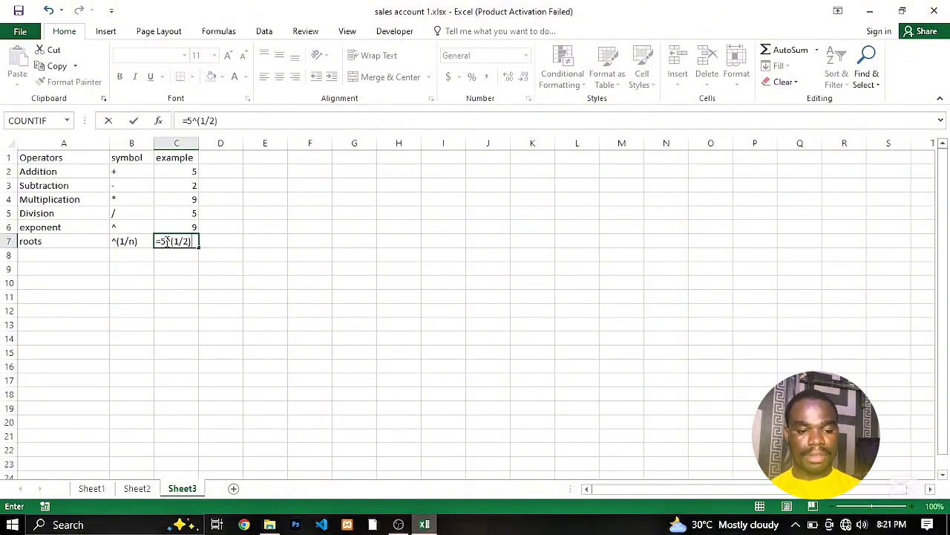
- Change the base of the roots formula in cell C7 to 4 so it reads =4^(1/2), and enter it
click(166, 241)
key(BackSpace)
text(4)
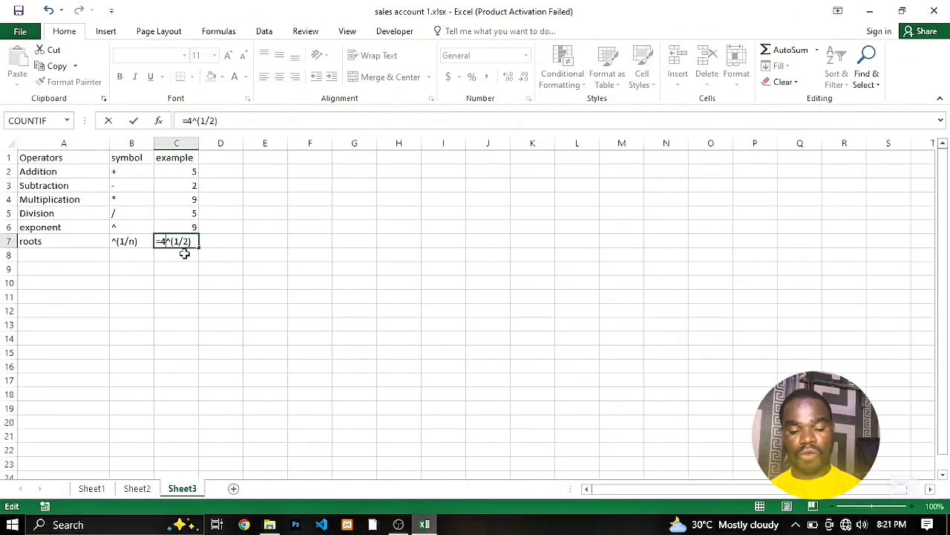
key(Return)
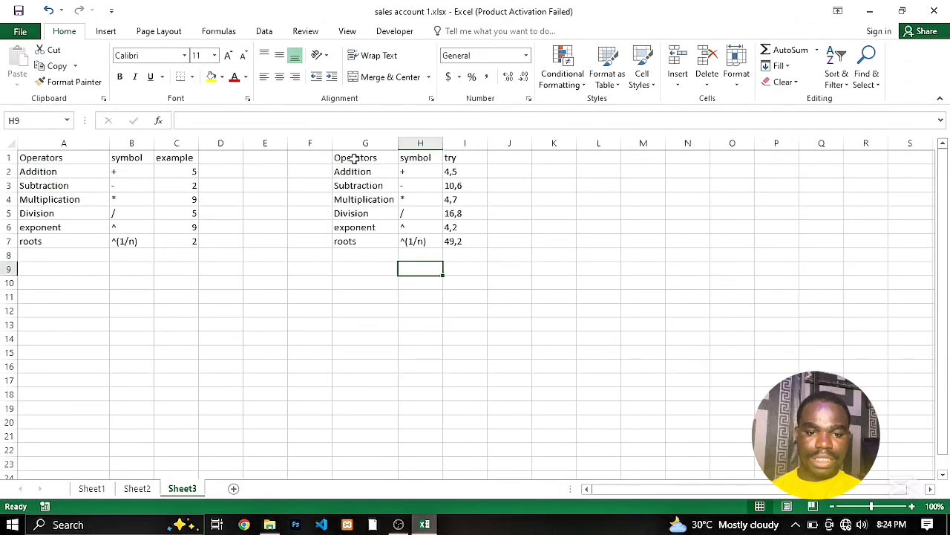
- Add the heading Answer in cell J1 beside the try column and select the blank answer cells J2:J7
drag(355, 159, 450, 243)
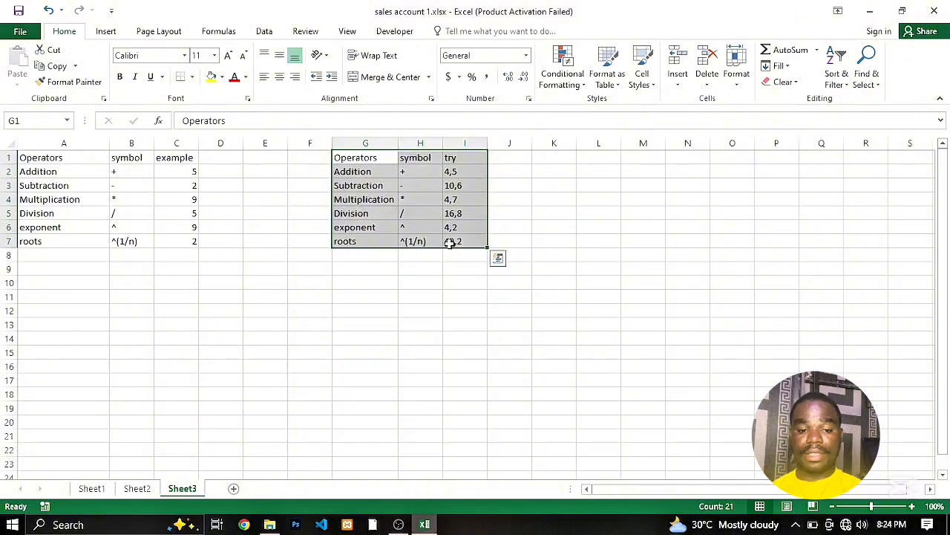
click(462, 171)
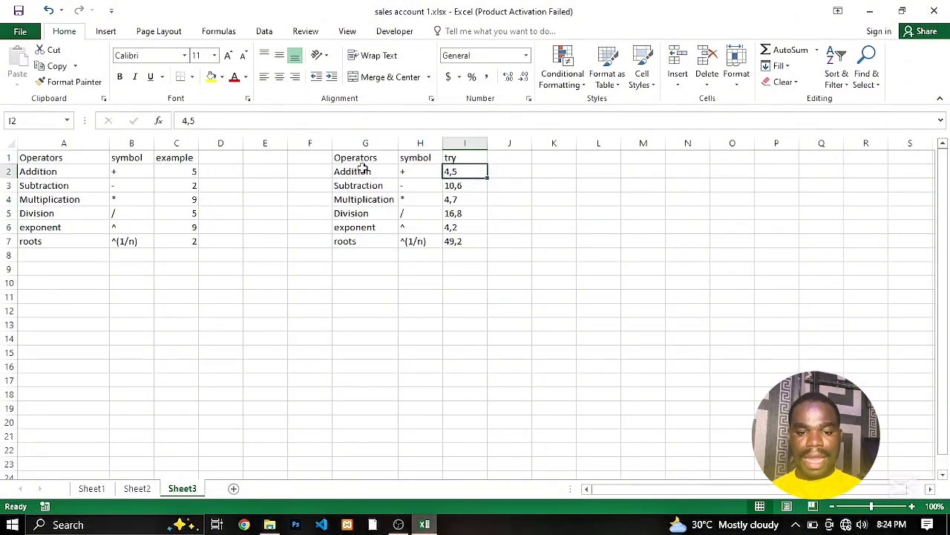
click(506, 172)
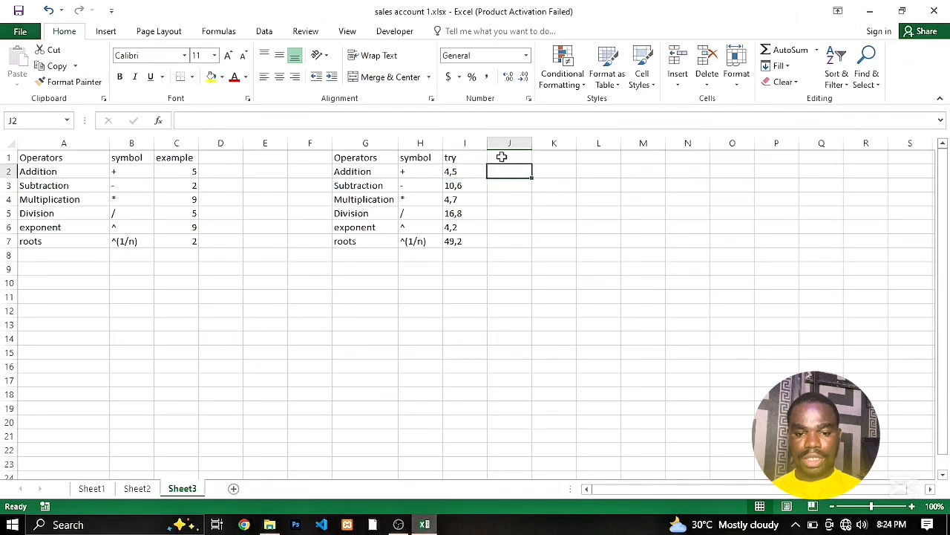
click(502, 156)
text(An)
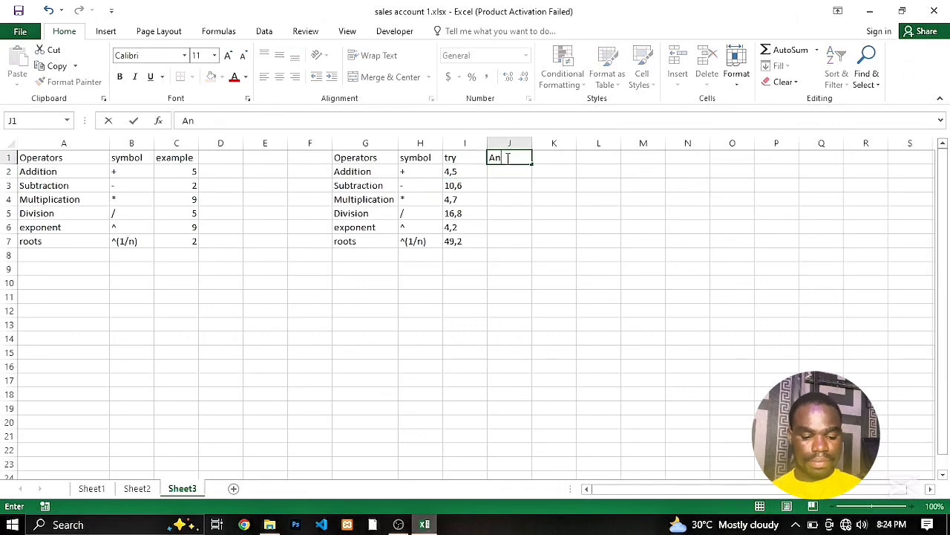
text(swer)
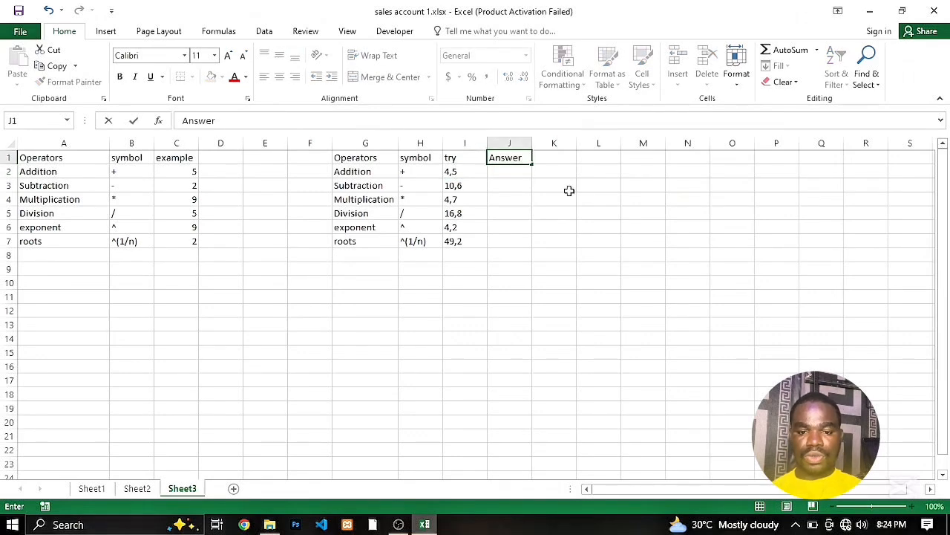
click(513, 174)
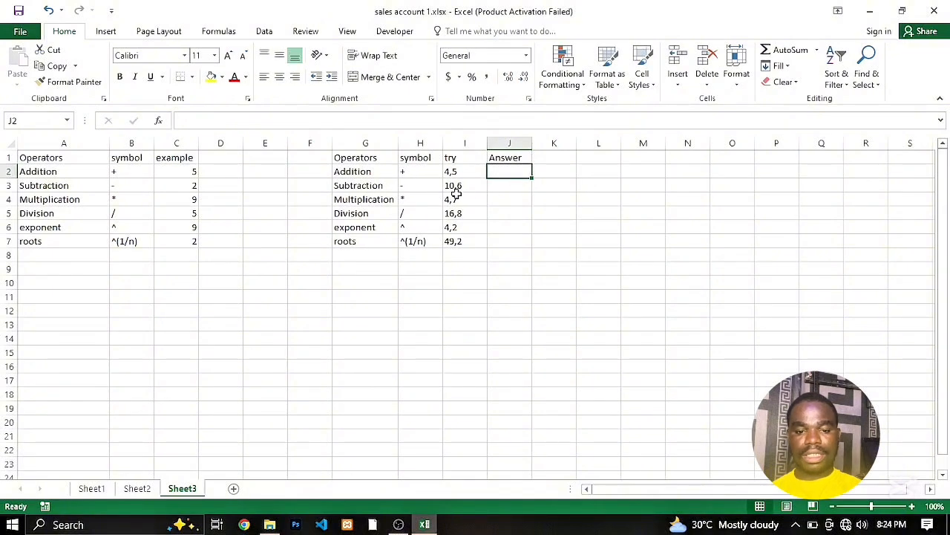
click(517, 187)
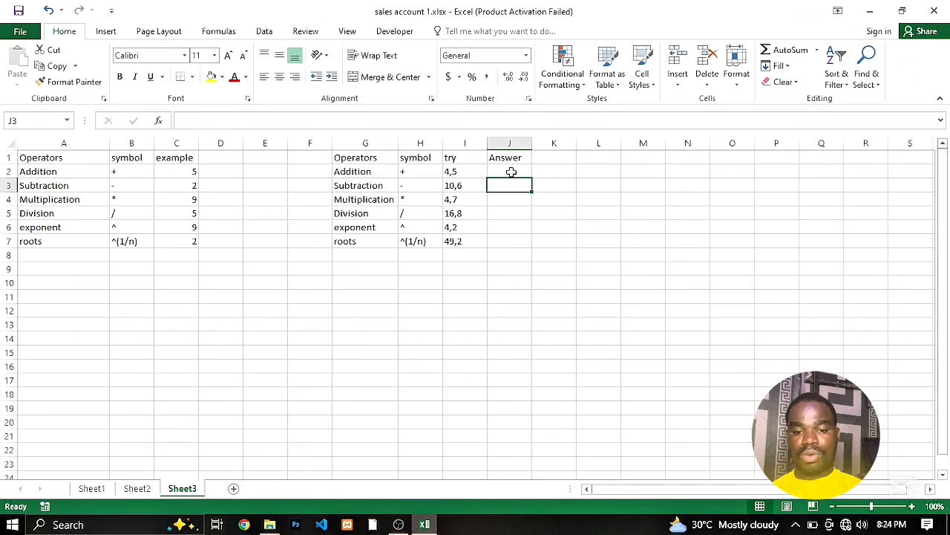
drag(512, 173, 509, 242)
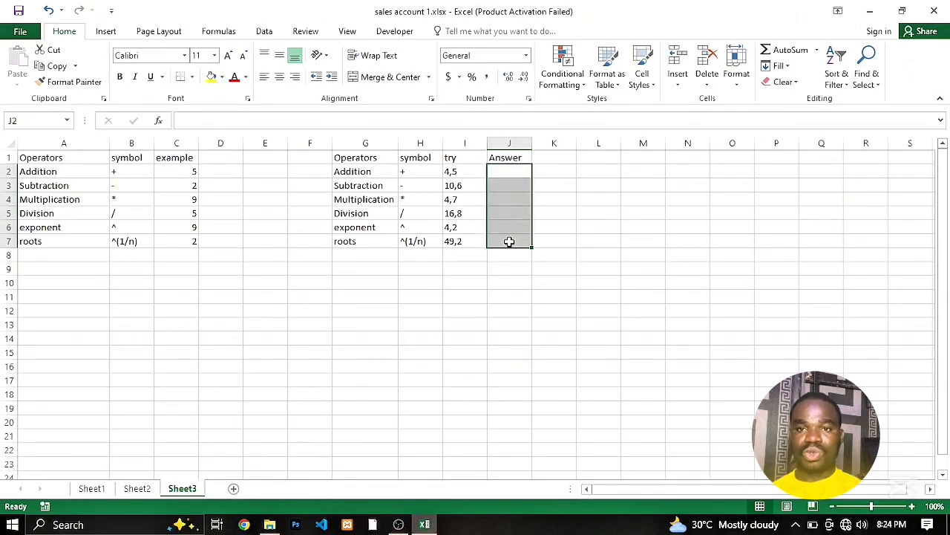